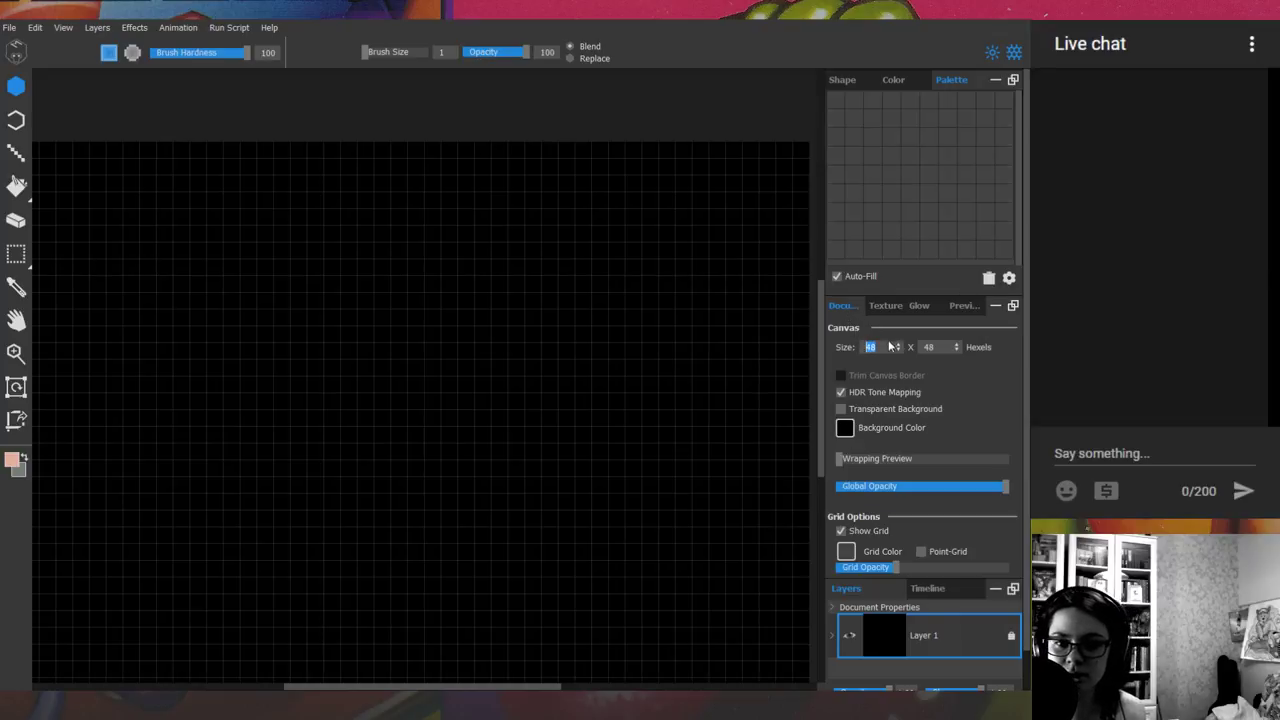
Step: Set the canvas size to 240 by 160 hexels
left_click(880, 345)
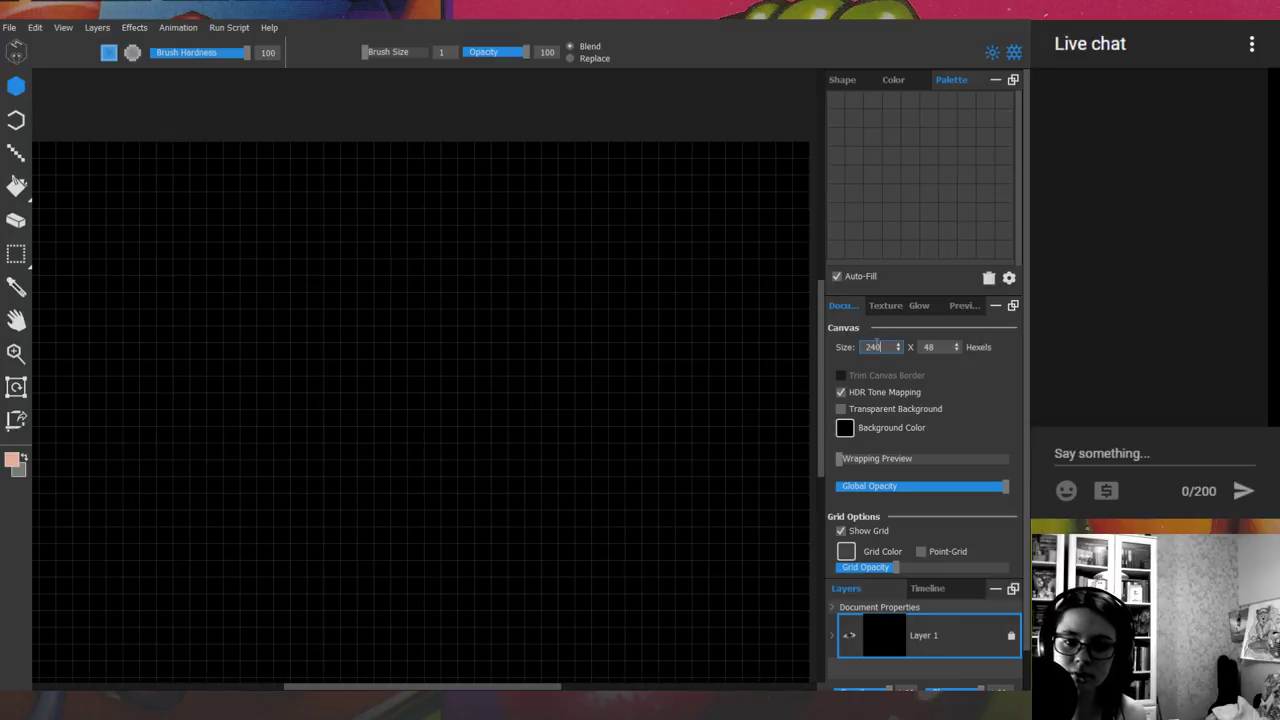
double_click(926, 346)
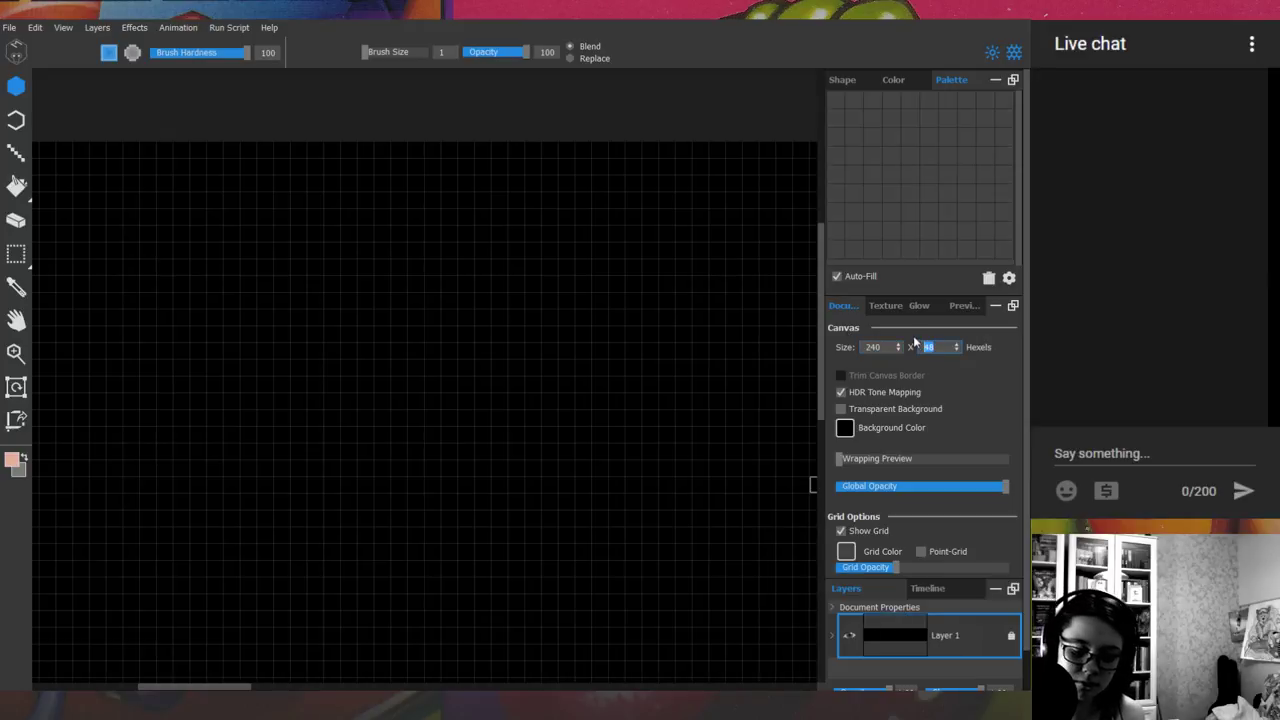
type("160")
key("Return")
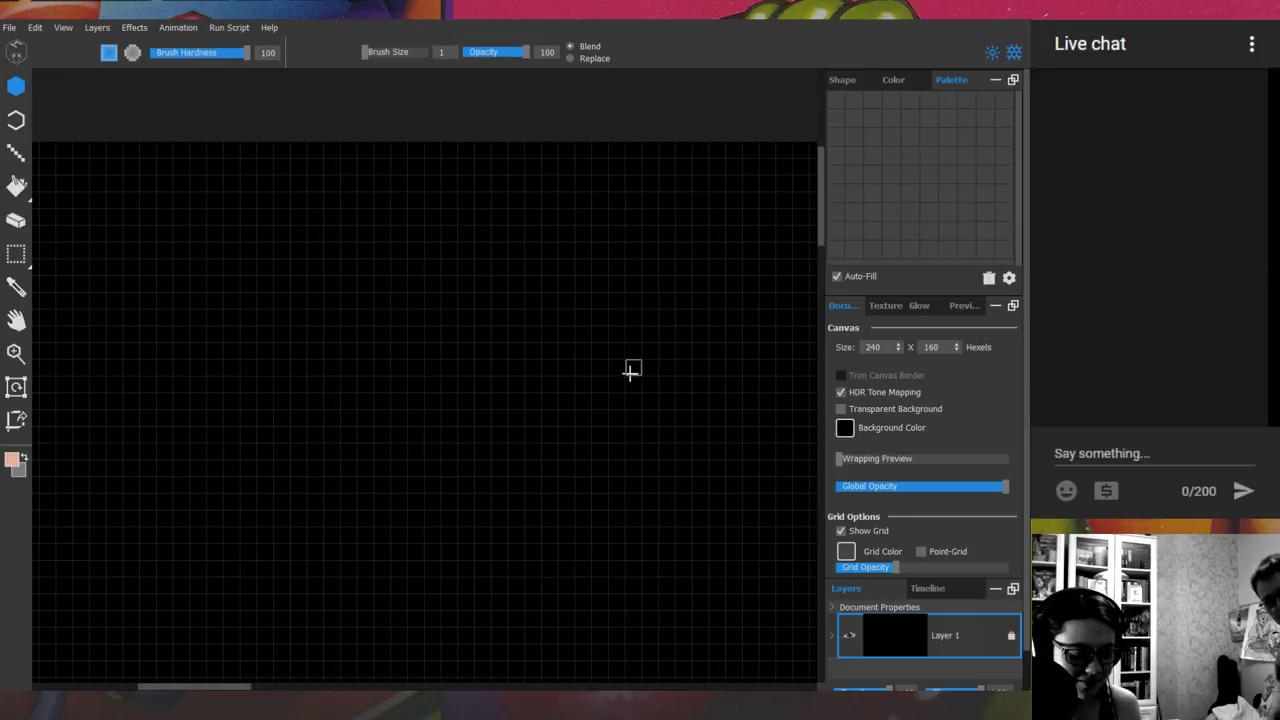
scroll(630, 340, "down", 3)
left_click_drag(650, 366, 300, 257)
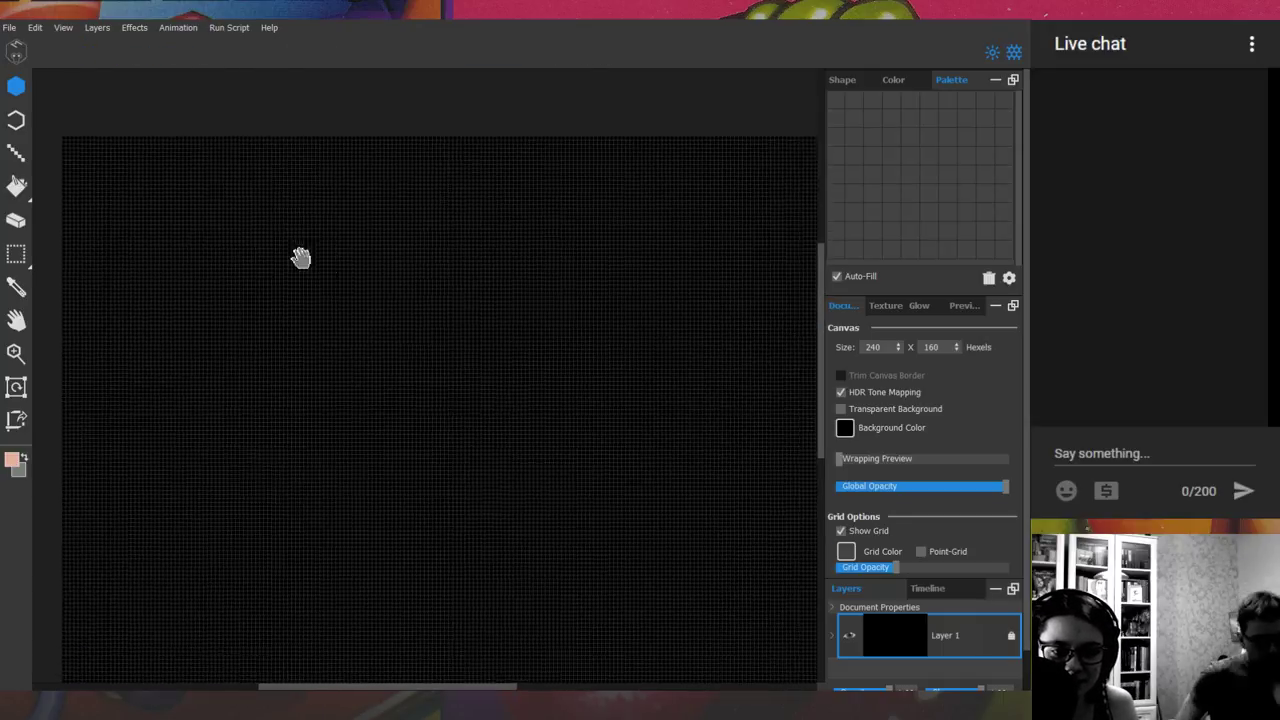
scroll(380, 309, "down", 3)
scroll(433, 318, "up", 1)
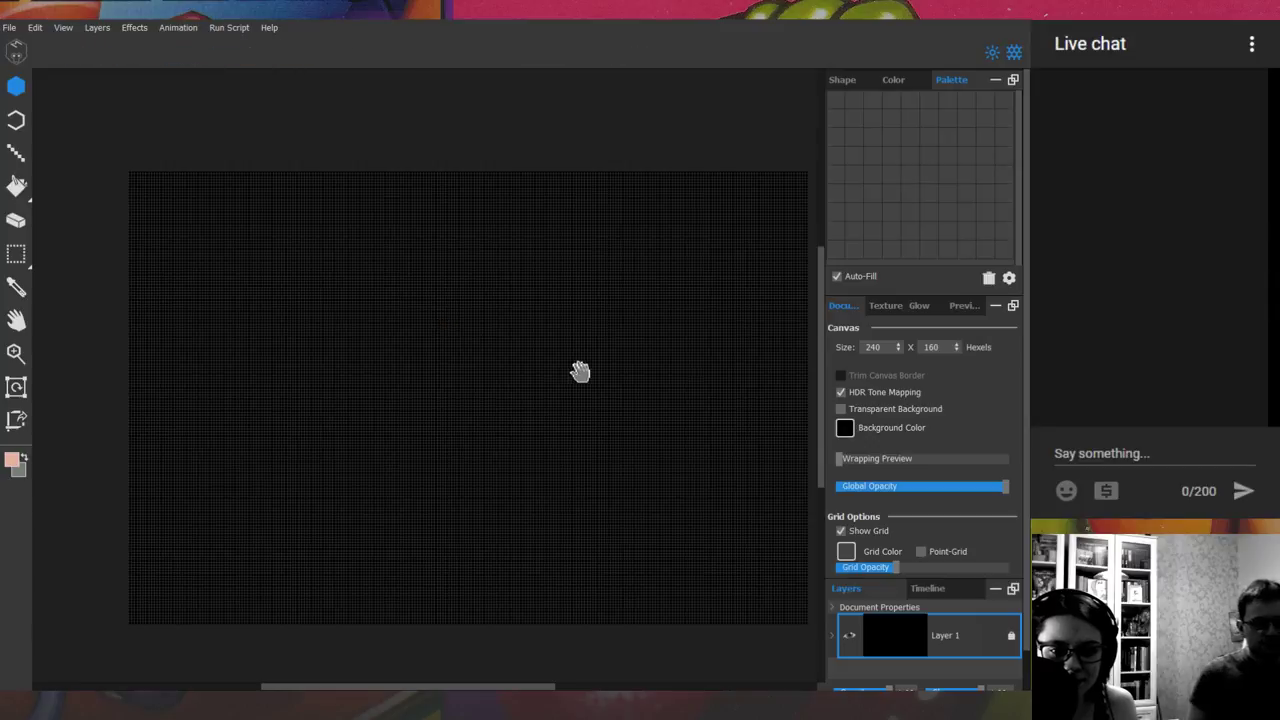
left_click_drag(580, 371, 549, 368)
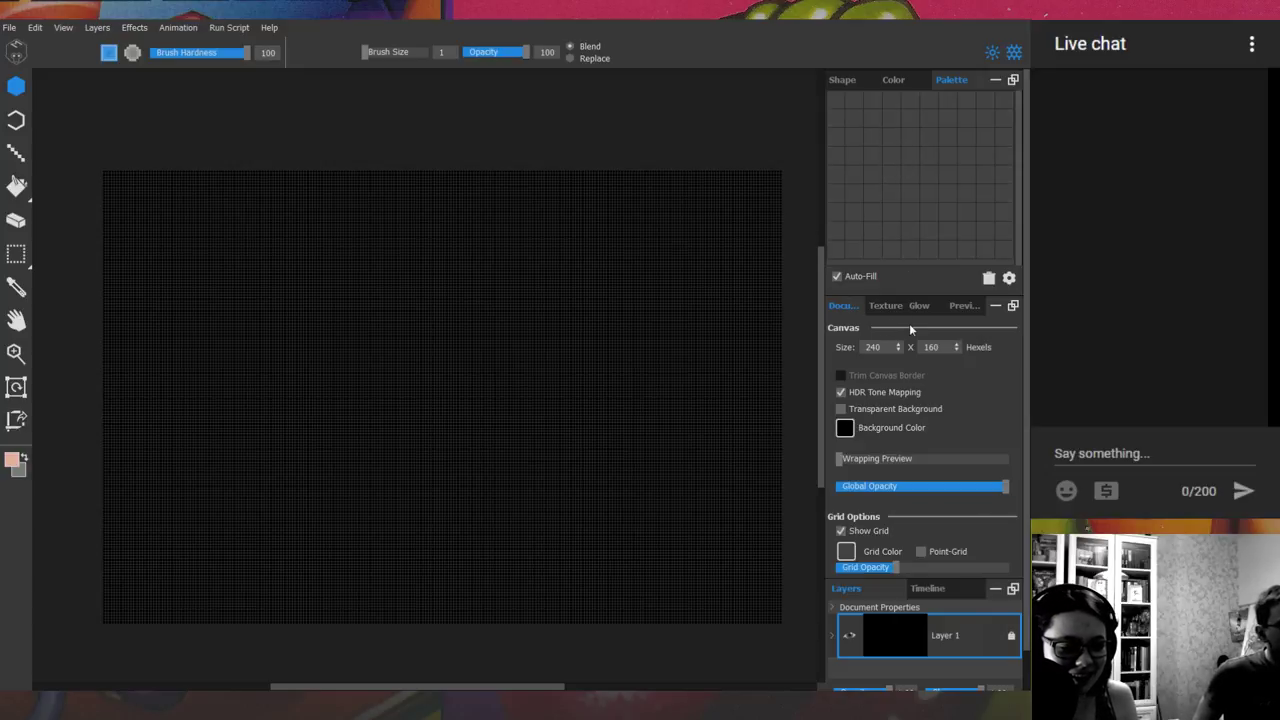
Step: Add the current foreground color to the first empty palette swatch, leaving its color unedited
left_click(835, 100)
double_click(835, 100)
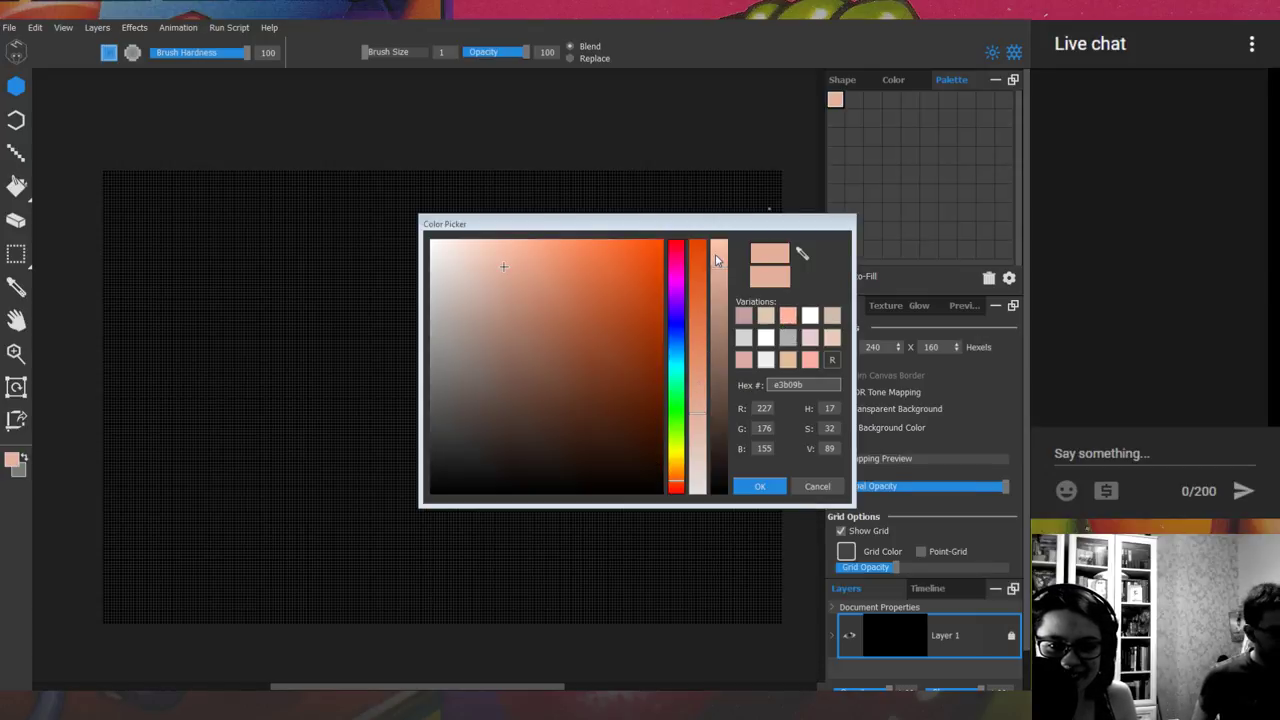
left_click(817, 486)
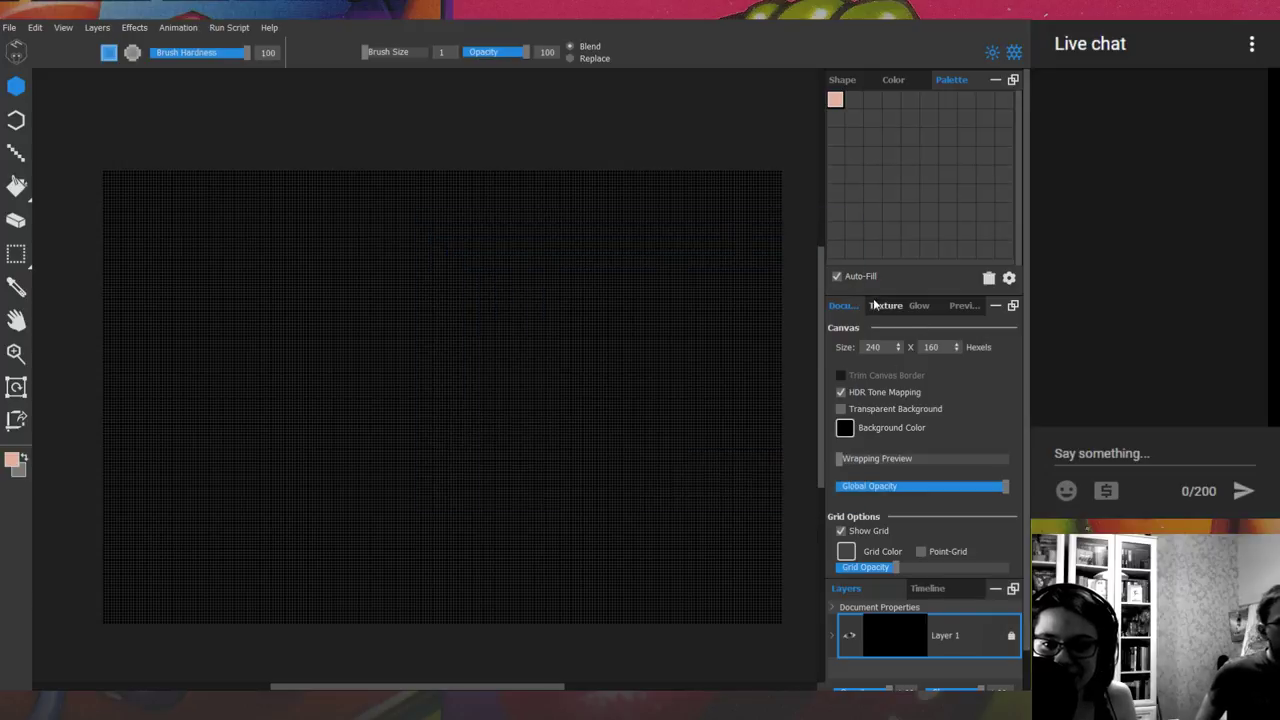
Step: Disable the document's glow effect
left_click(888, 305)
left_click(914, 306)
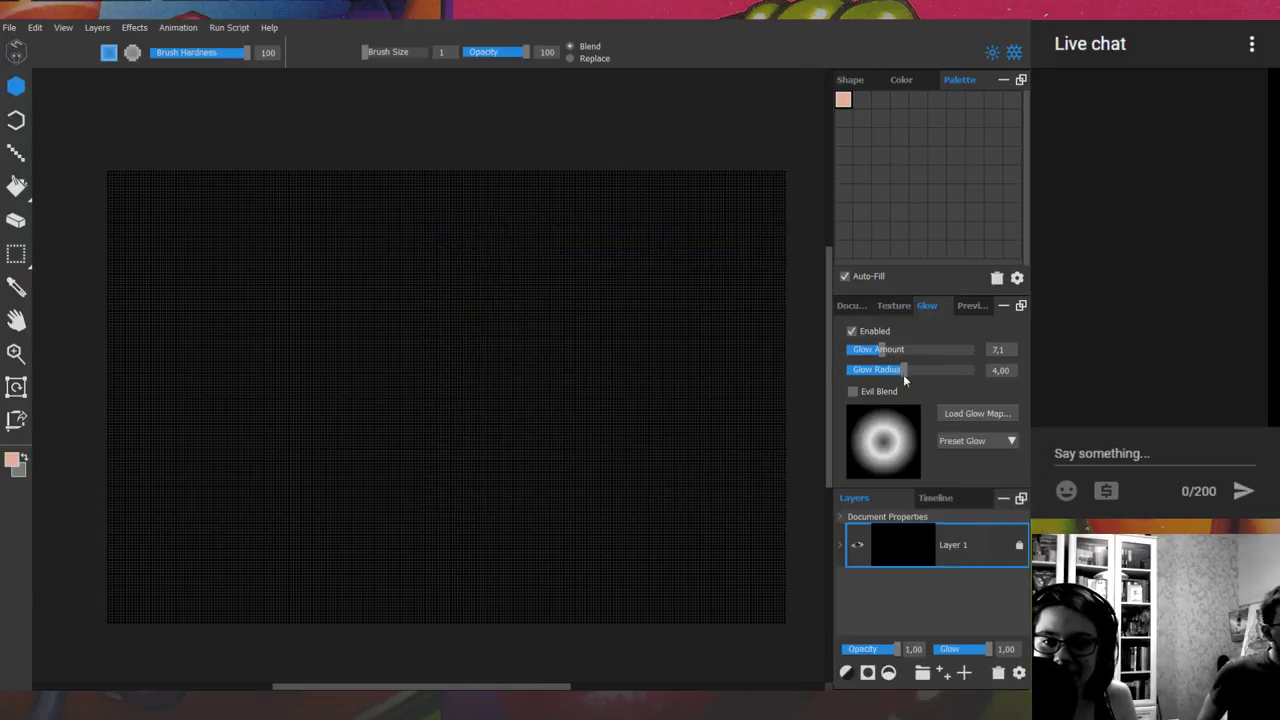
left_click(851, 332)
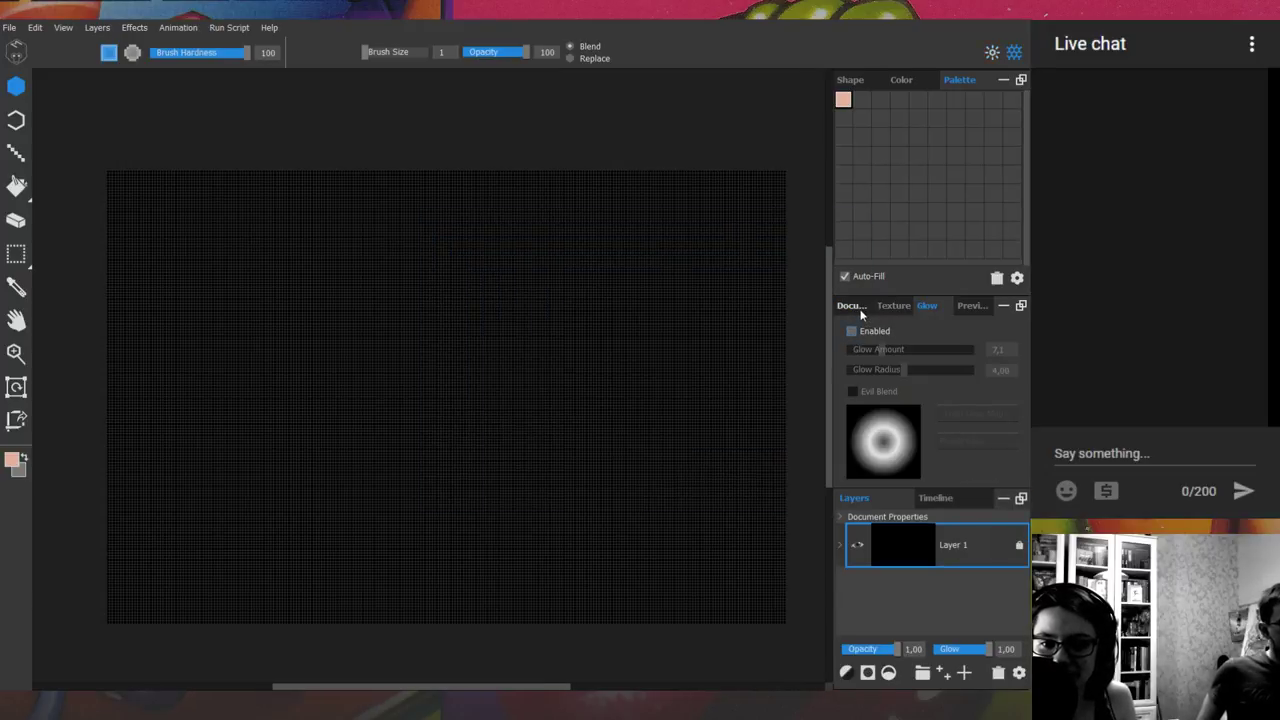
left_click(852, 306)
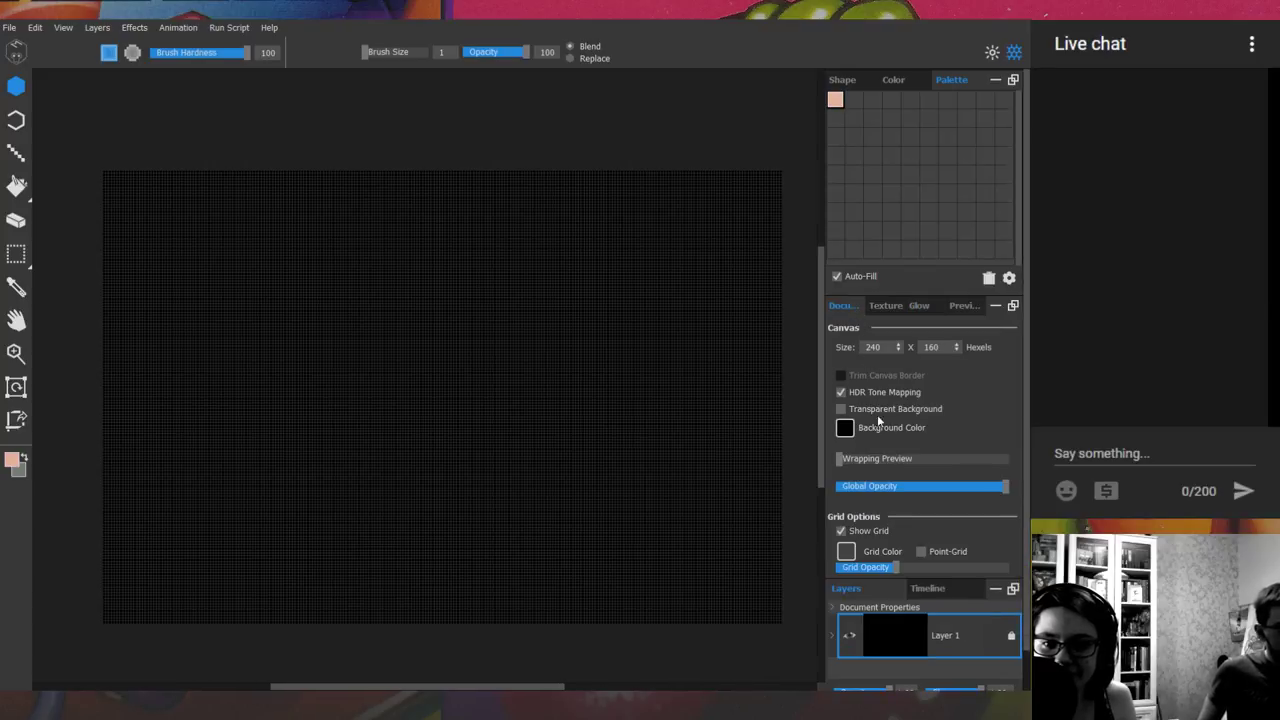
left_click(847, 427)
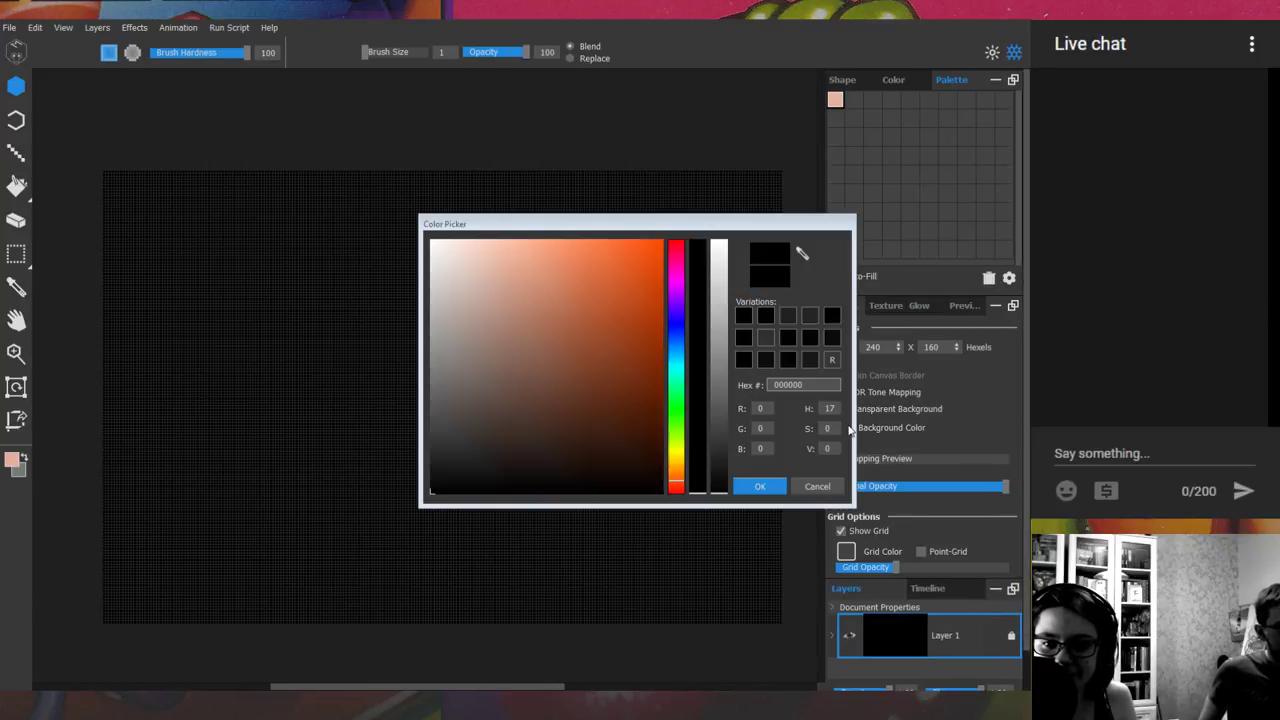
left_click(813, 487)
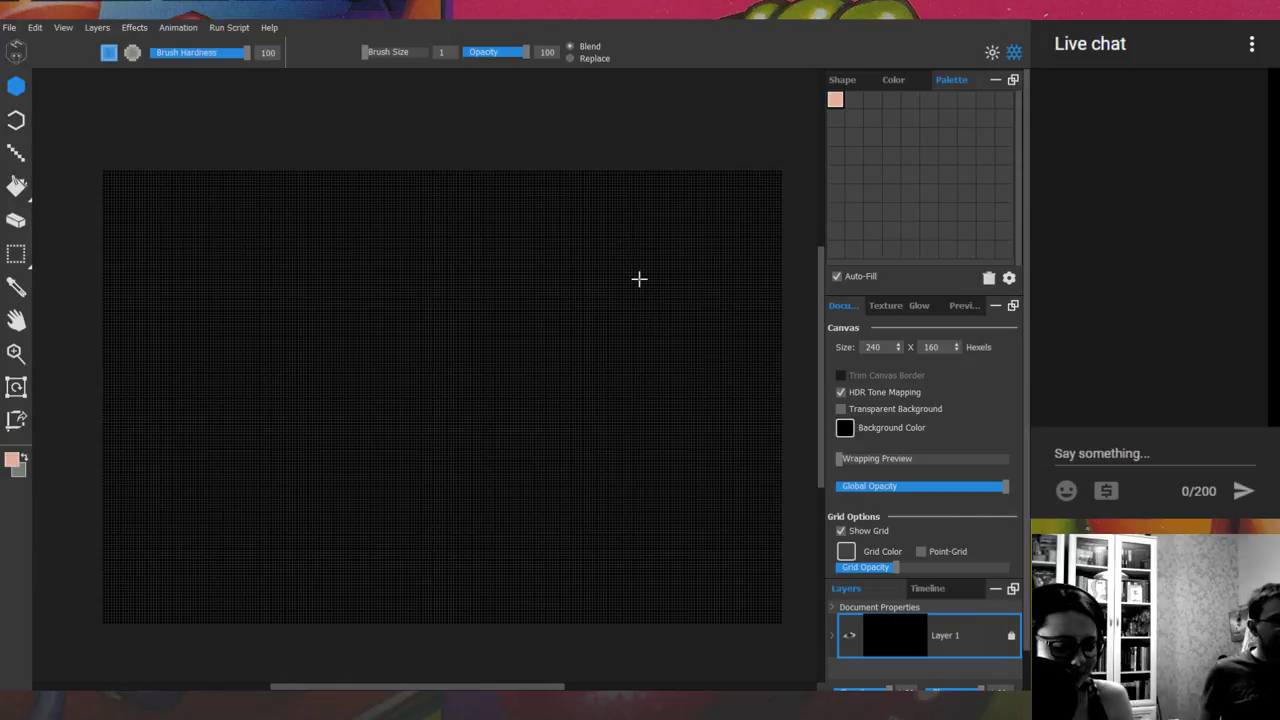
Step: Change the first palette swatch to pale yellow, hex fcffc3
double_click(835, 100)
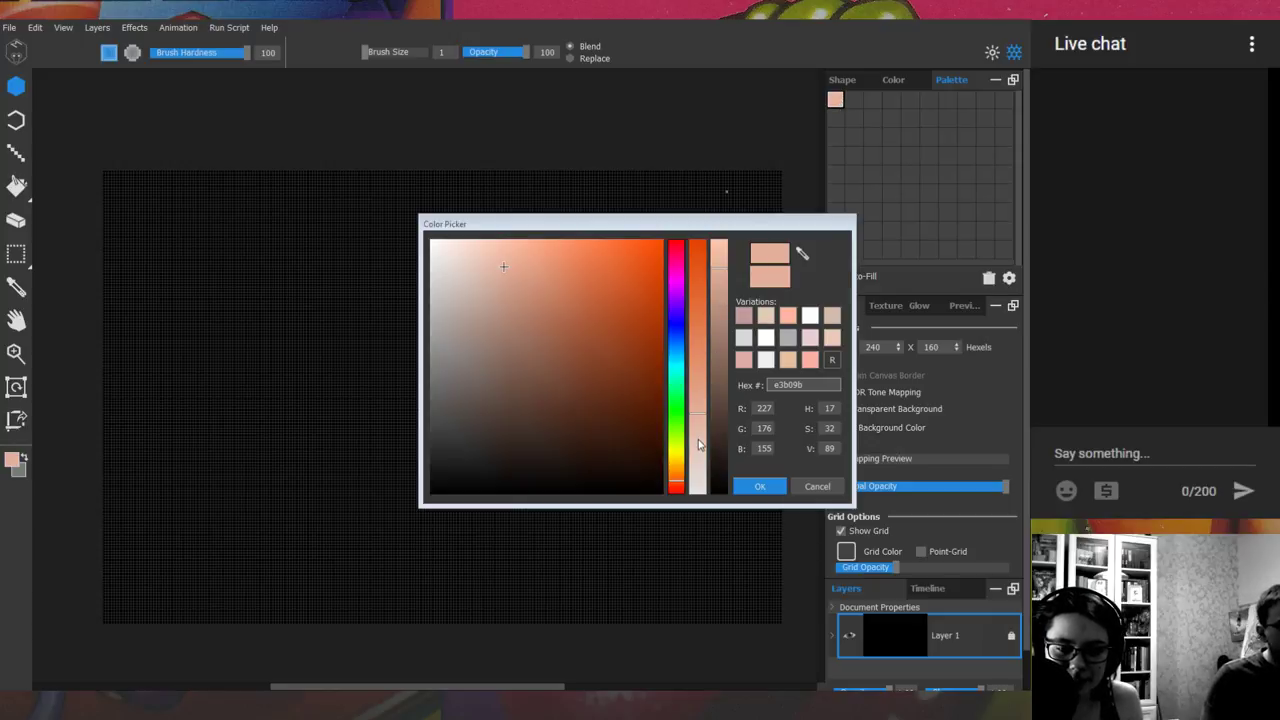
mouse_move(679, 396)
left_mouse_down()
mouse_move(679, 430)
mouse_move(677, 408)
left_mouse_up()
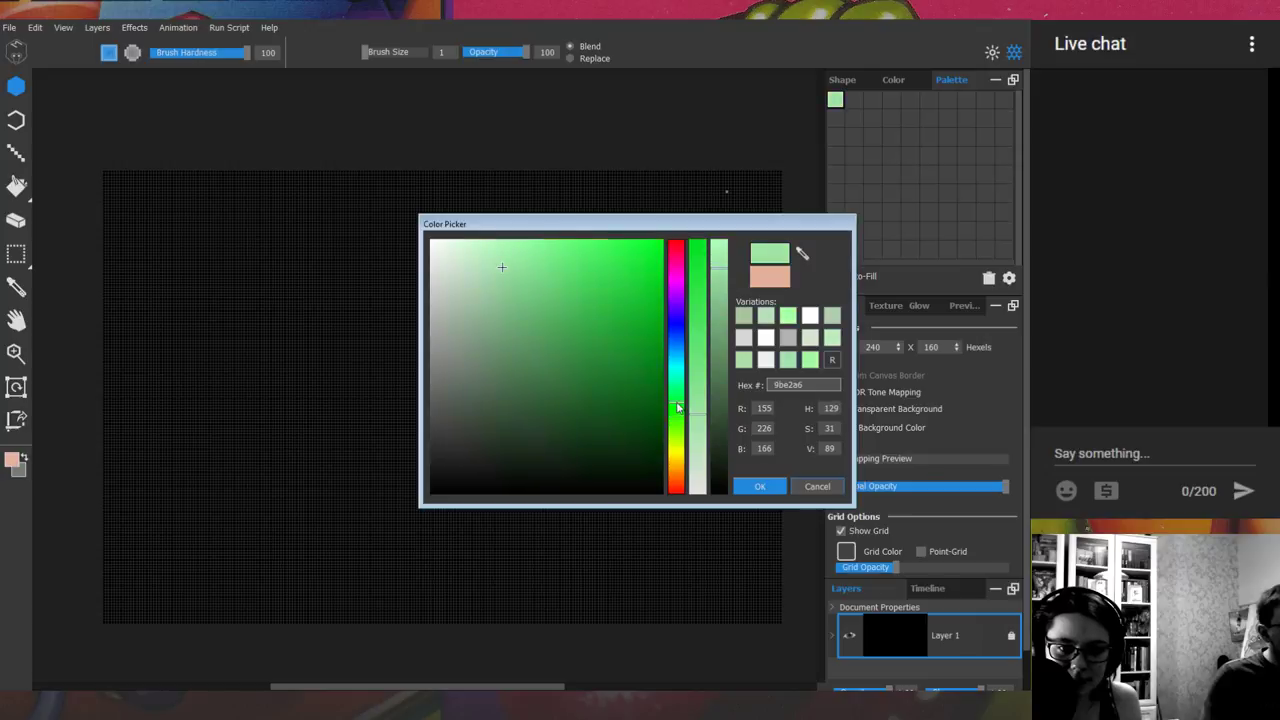
mouse_move(499, 267)
left_mouse_down()
mouse_move(443, 249)
mouse_move(446, 262)
left_mouse_up()
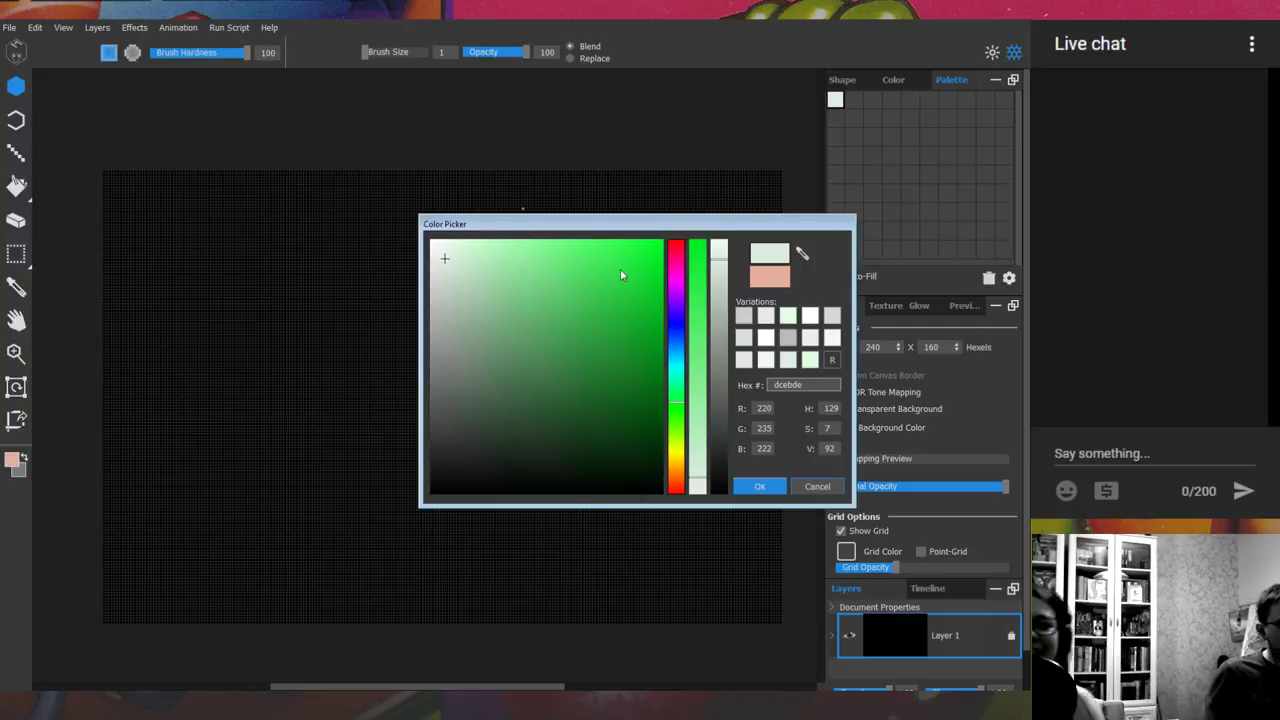
left_click(473, 257)
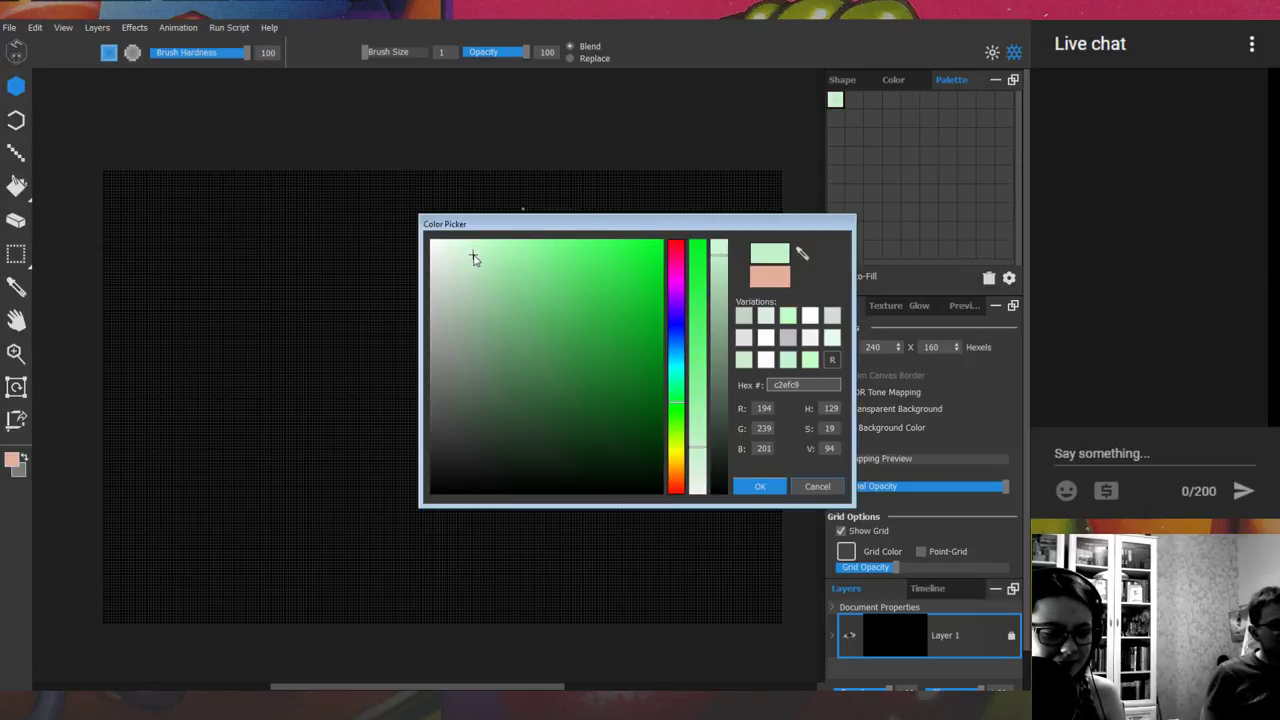
left_click_drag(679, 401, 677, 446)
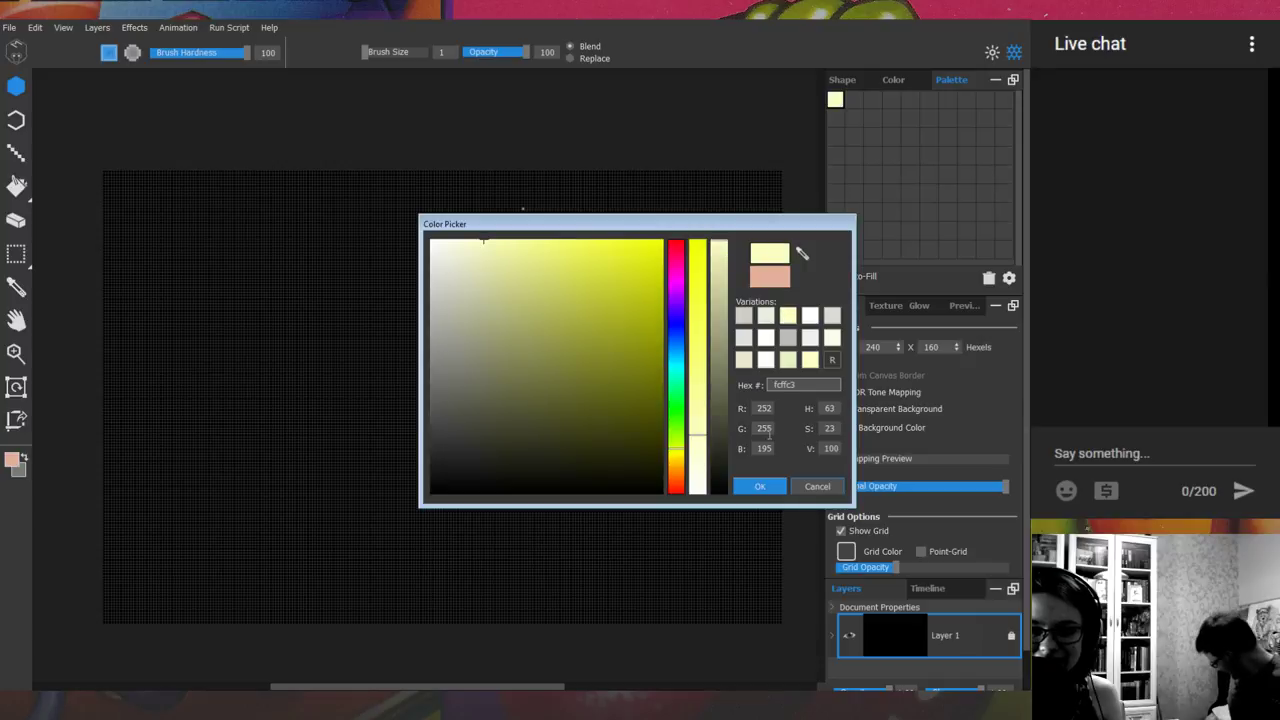
left_click(760, 486)
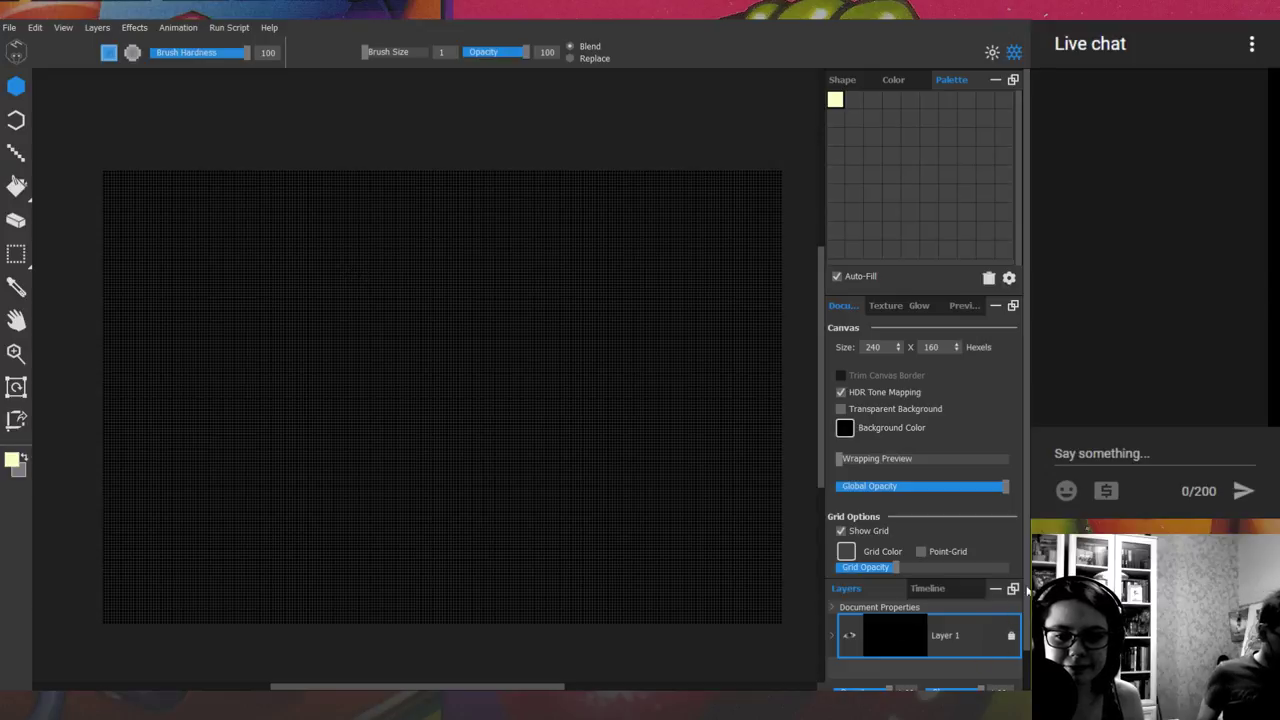
Step: Try curved outline strokes down the canvas's left side and along its bottom edge at full opacity, and undo them
scroll(1027, 566, "down", 2)
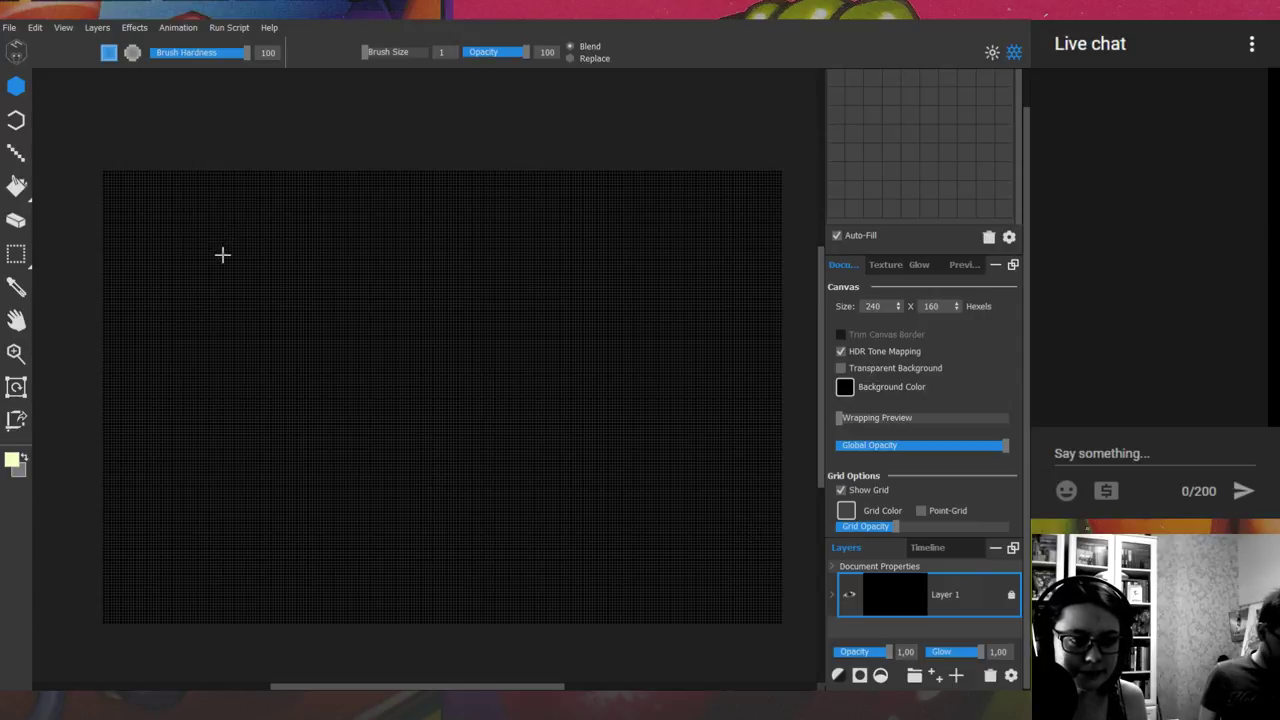
left_click_drag(222, 257, 245, 298)
key("ctrl+z")
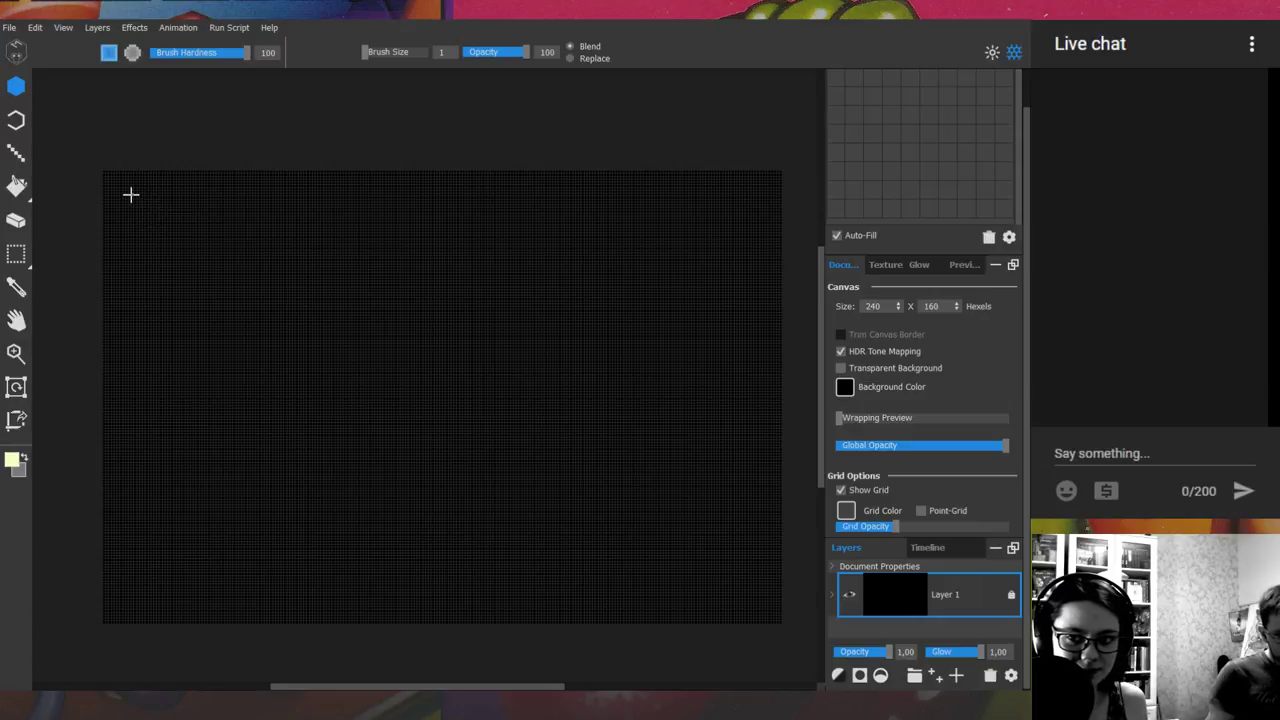
mouse_move(130, 194)
left_mouse_down()
mouse_move(153, 220)
mouse_move(151, 540)
mouse_move(142, 567)
mouse_move(115, 582)
left_mouse_up()
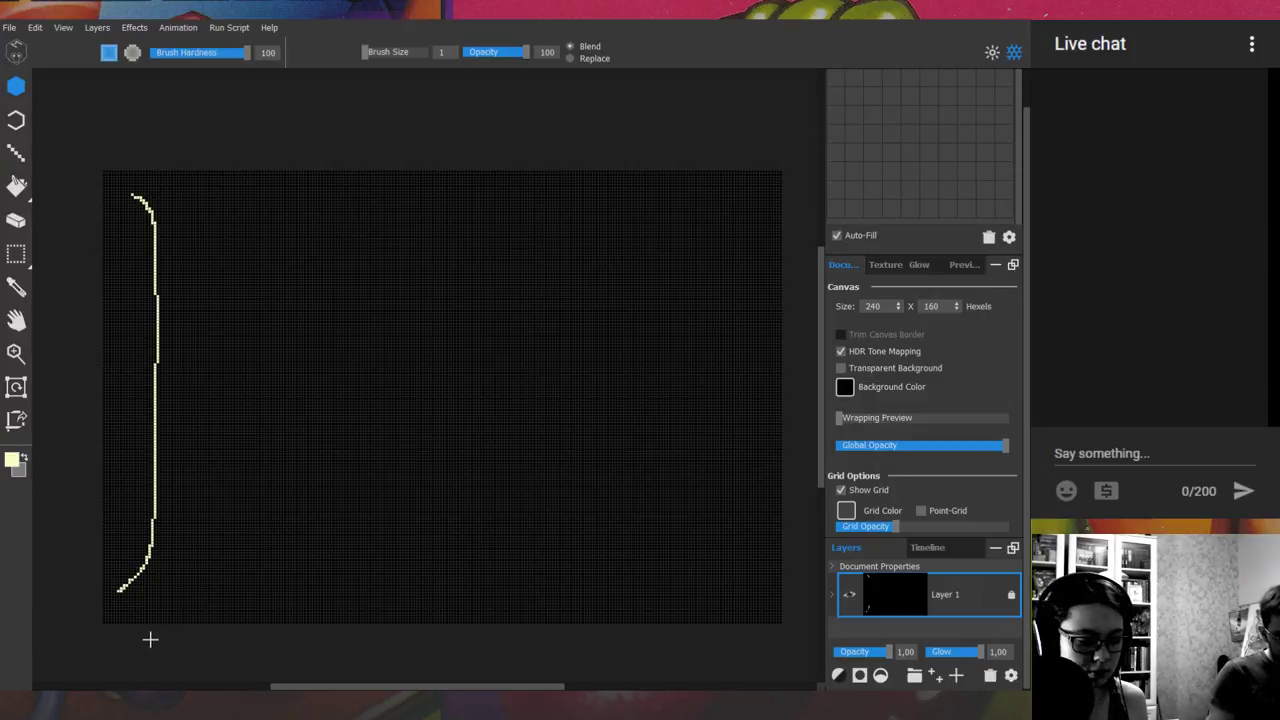
mouse_move(135, 601)
left_mouse_down()
mouse_move(195, 584)
mouse_move(584, 576)
left_mouse_up()
key("ctrl+z")
key("ctrl+z")
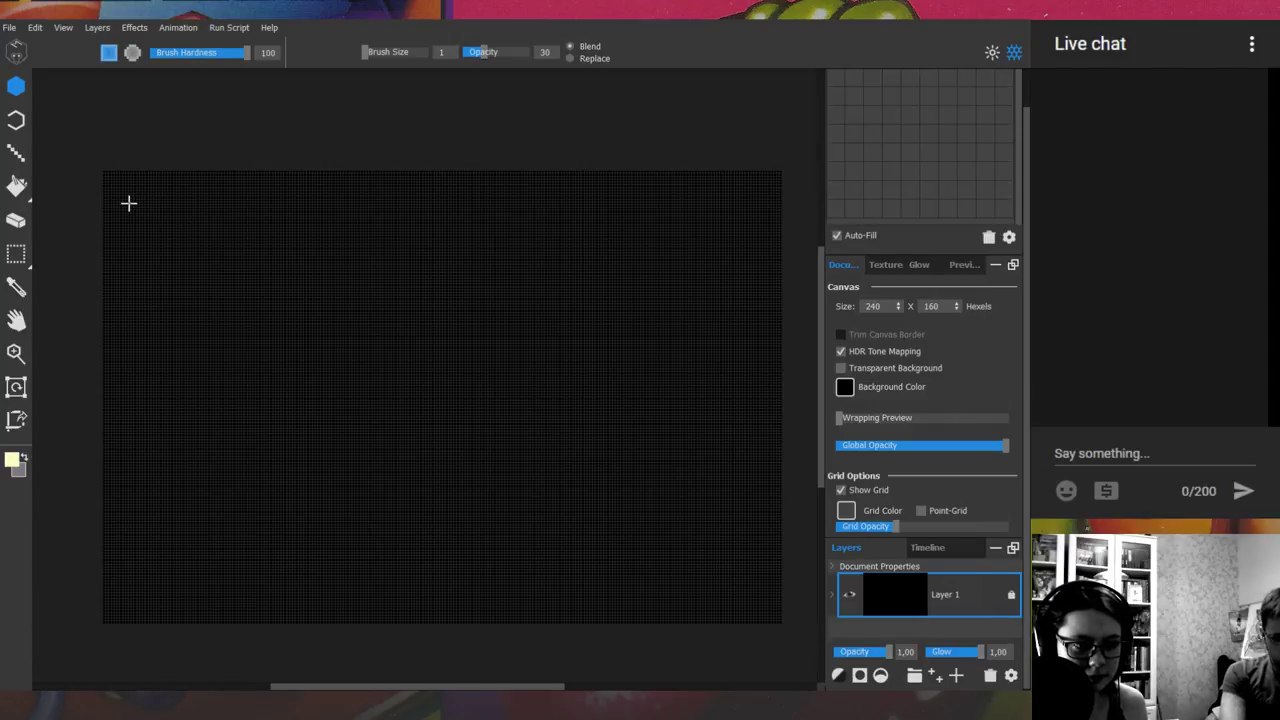
Step: Try test strokes near the canvas's upper-left corner with the brush opacity at 30, and undo them
left_click_drag(128, 203, 156, 236)
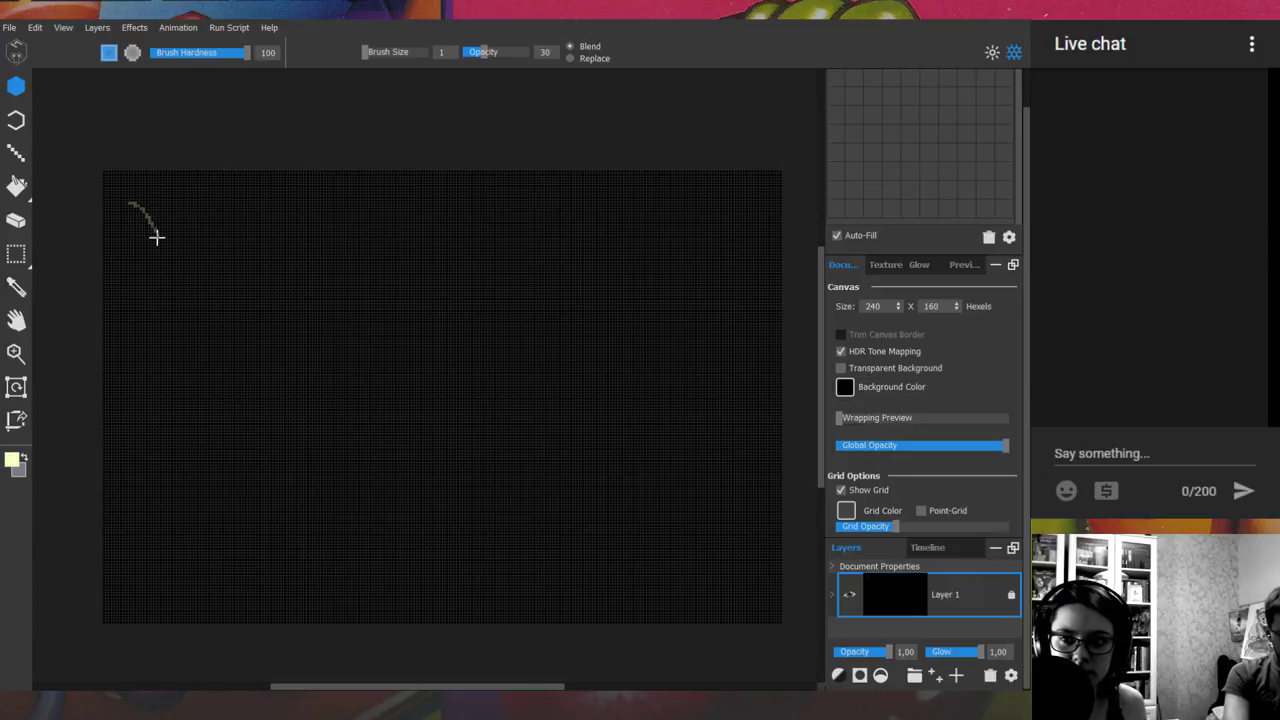
key("ctrl+z")
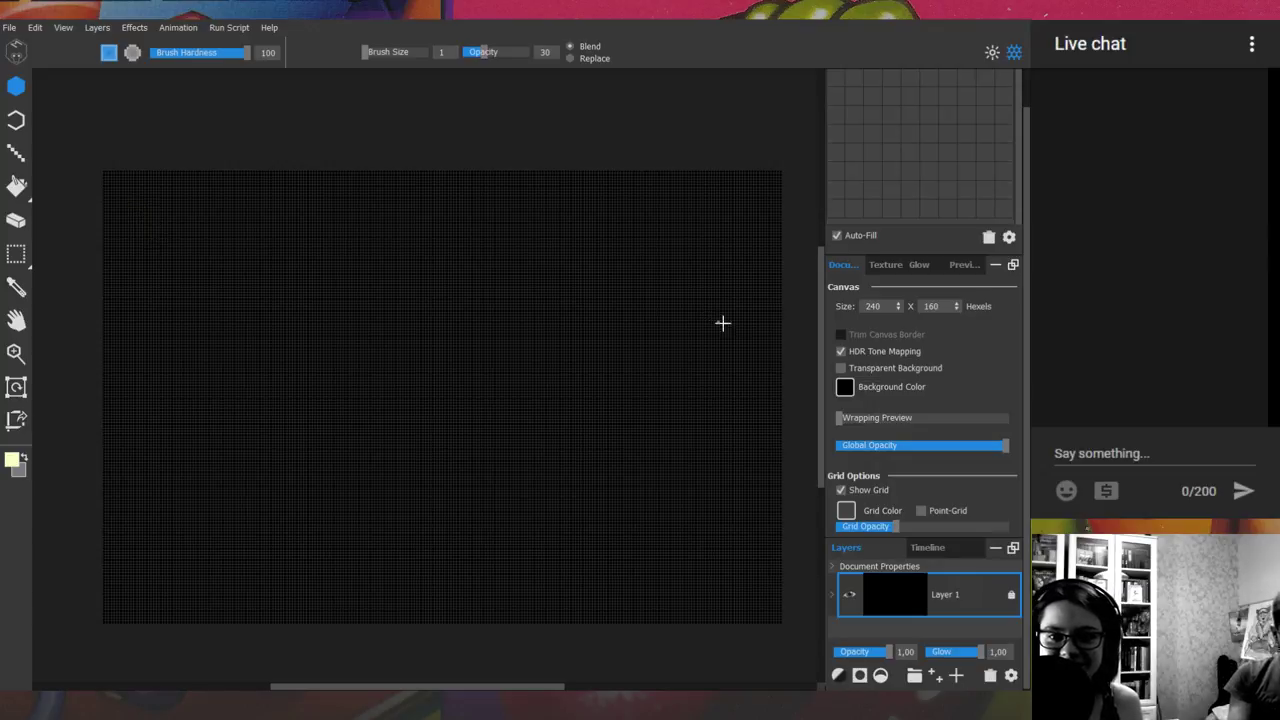
left_click_drag(1025, 138, 1025, 97)
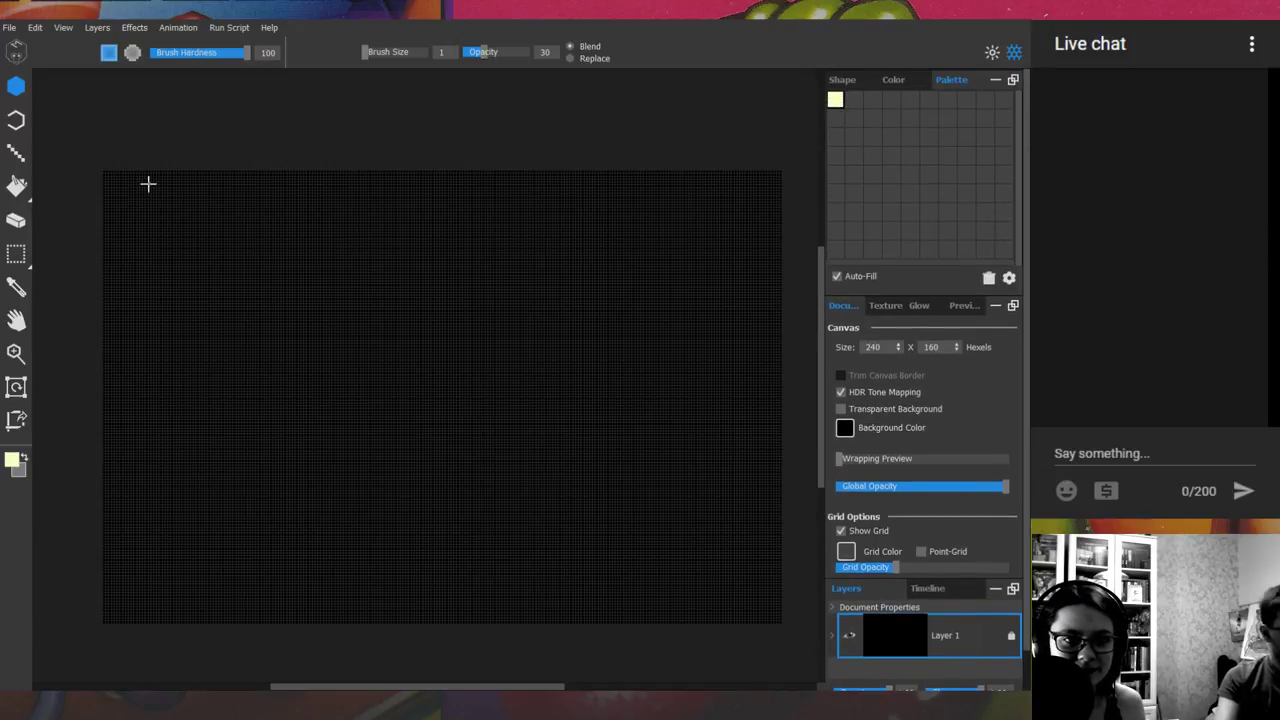
mouse_move(148, 184)
left_mouse_down()
mouse_move(215, 253)
mouse_move(223, 320)
left_mouse_up()
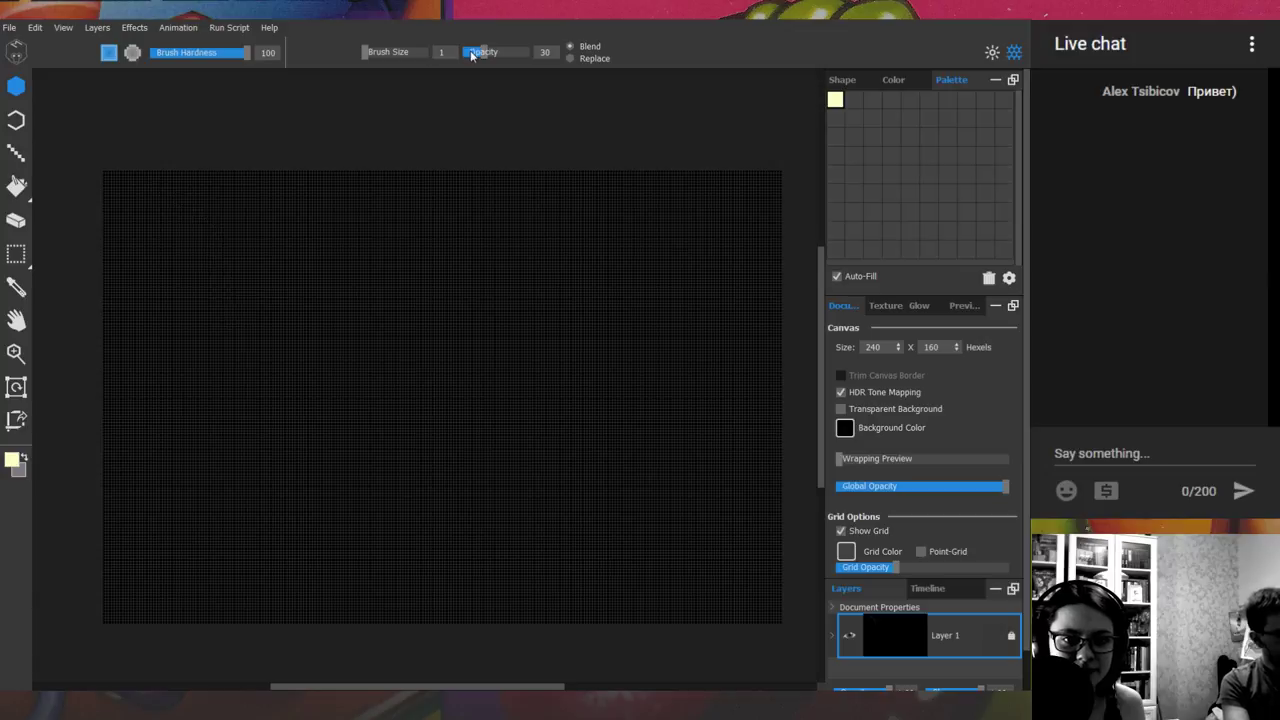
Step: Set the brush opacity to 100 and draw a pale yellow line down the canvas's left side, curving outward at both ends
left_click_drag(472, 55, 580, 57)
mouse_move(166, 210)
left_mouse_down()
mouse_move(210, 290)
mouse_move(220, 369)
left_mouse_up()
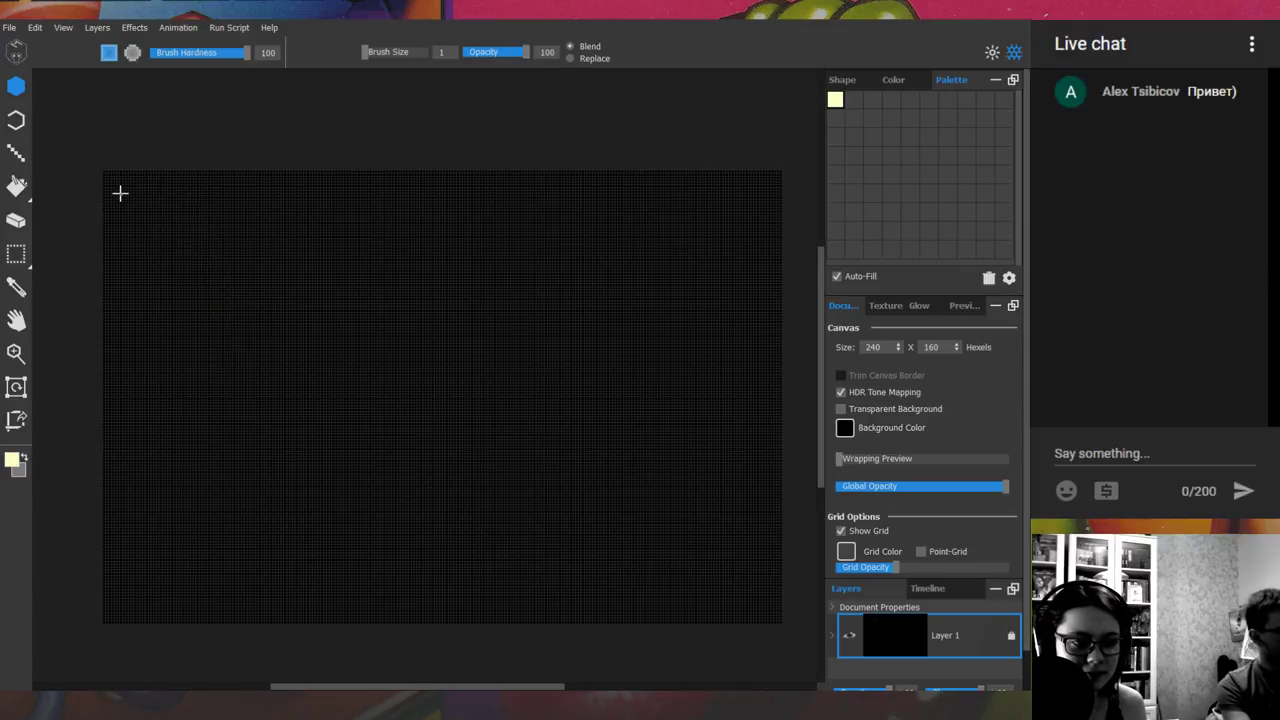
mouse_move(120, 193)
left_mouse_down()
mouse_move(143, 217)
mouse_move(157, 298)
mouse_move(154, 531)
mouse_move(130, 591)
mouse_move(157, 623)
mouse_move(149, 611)
mouse_move(177, 597)
mouse_move(256, 594)
left_mouse_up()
key("ctrl+z")
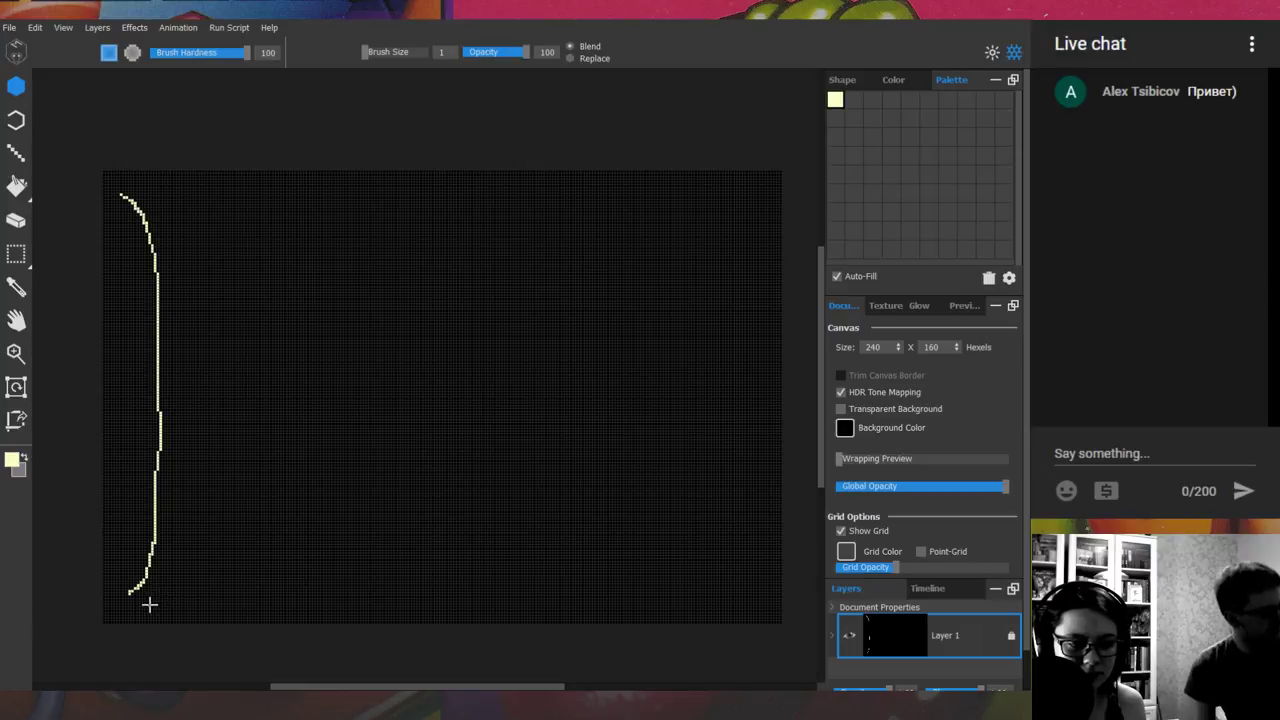
Step: Draw a long pale yellow line along the canvas's bottom edge, with both ends curving down toward the corners
left_click_drag(149, 604, 566, 591)
key("ctrl+z")
mouse_move(145, 607)
left_mouse_down()
mouse_move(643, 585)
mouse_move(752, 607)
left_mouse_up()
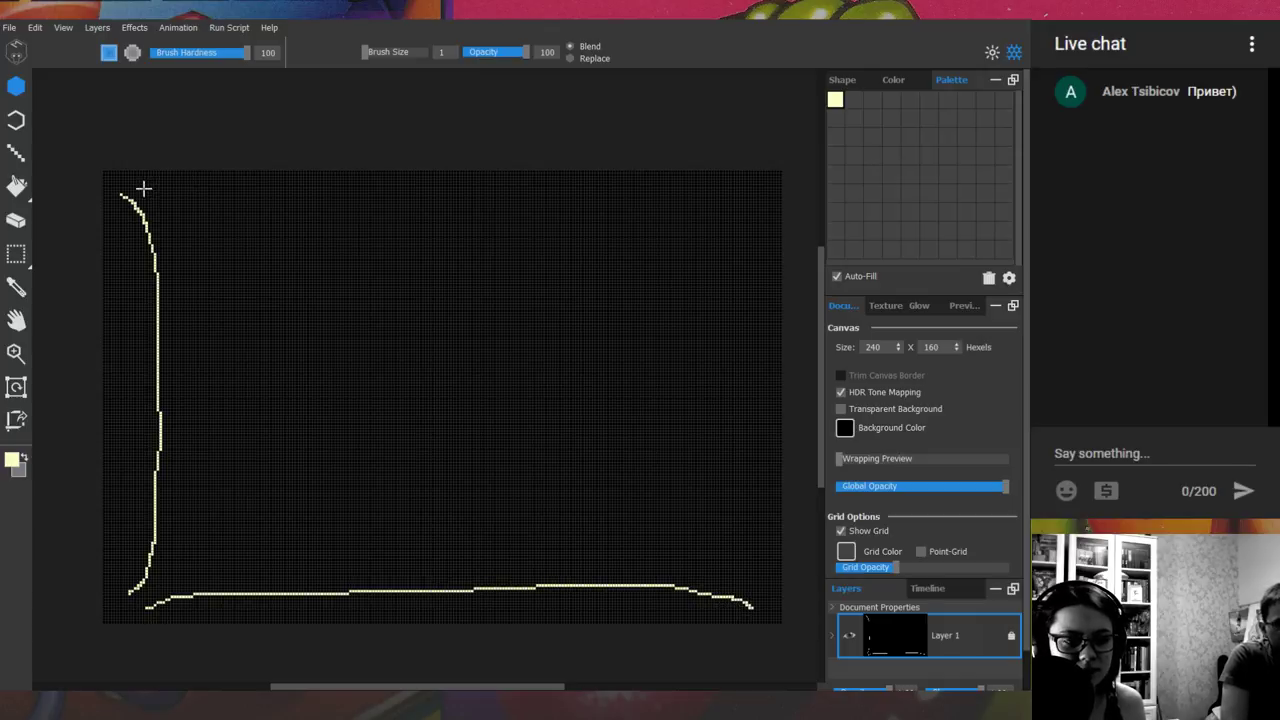